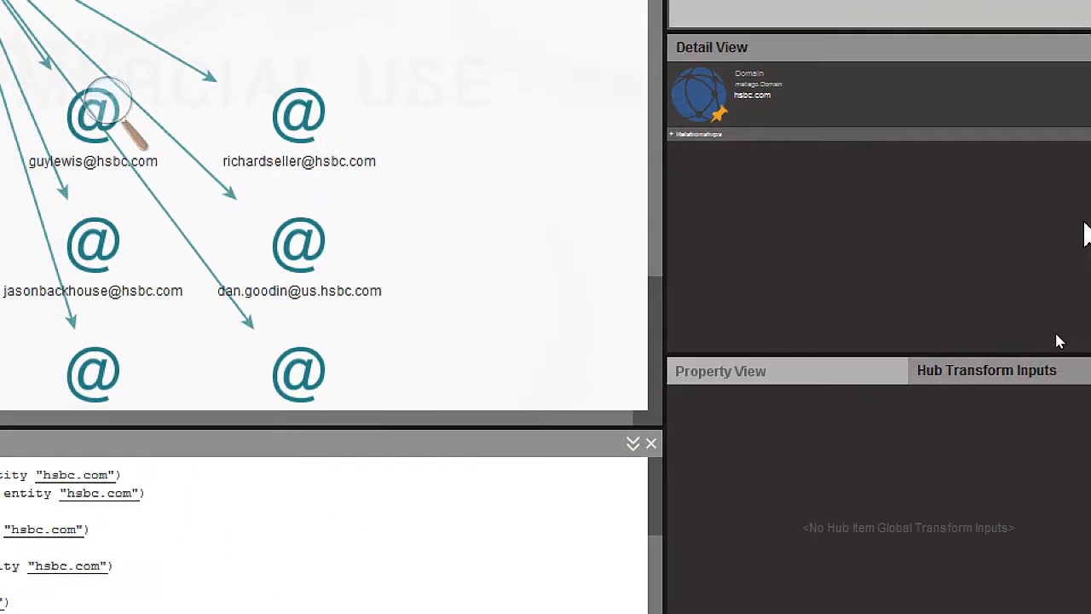
- Select an email address entity linked to the hsbc.com domain and view the transforms available for it
{"action": "left_click", "coordinate": [297, 115]}
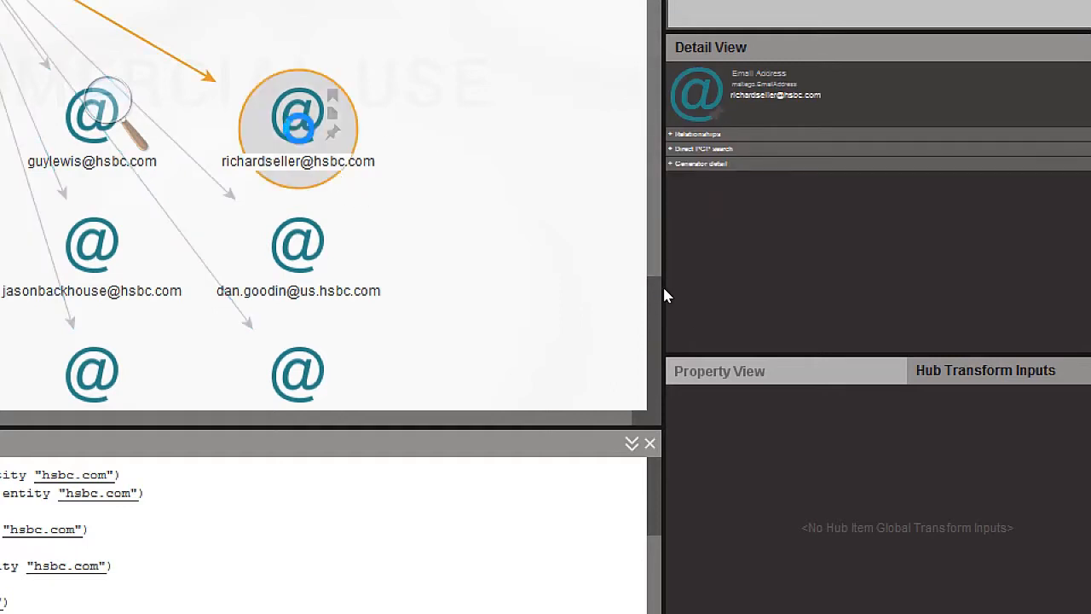
{"action": "right_click", "coordinate": [304, 130]}
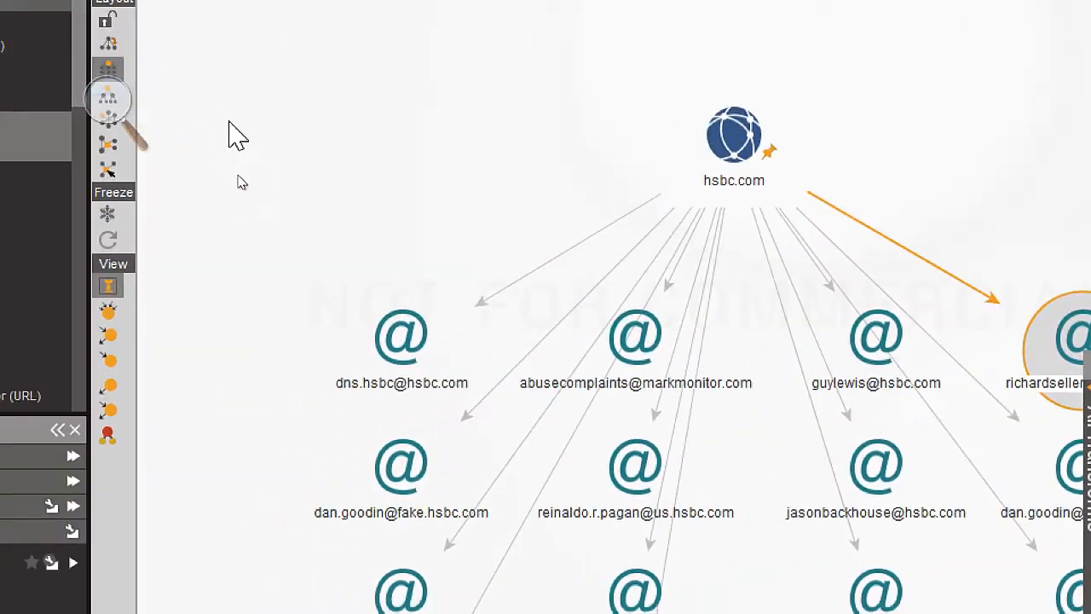
{"action": "left_click", "coordinate": [238, 130]}
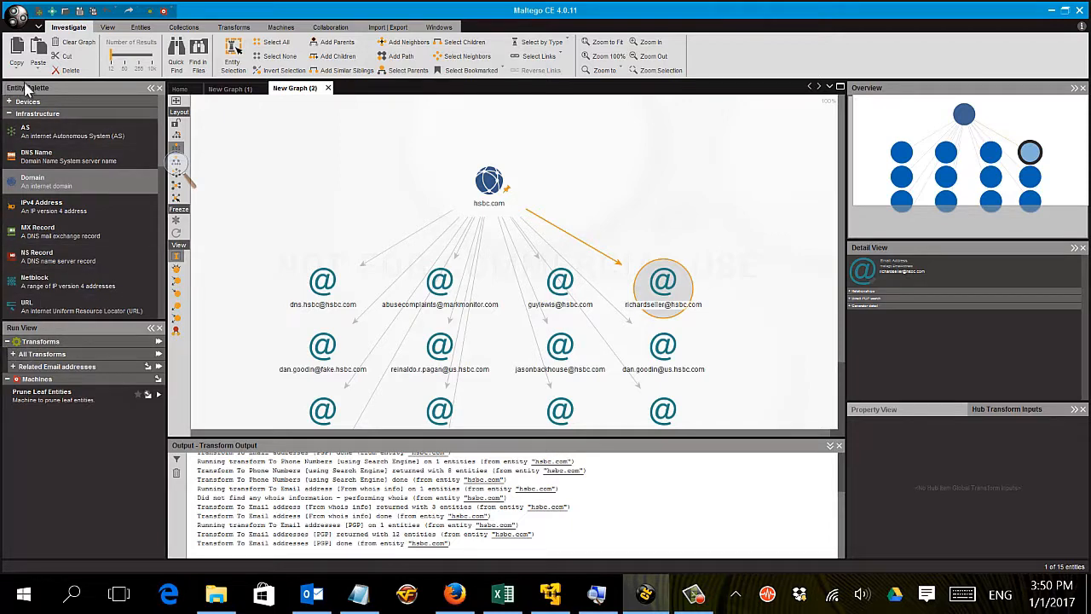
- Create a new graph and add a Domain entity named microsoft.com to it
{"action": "left_click", "coordinate": [40, 12]}
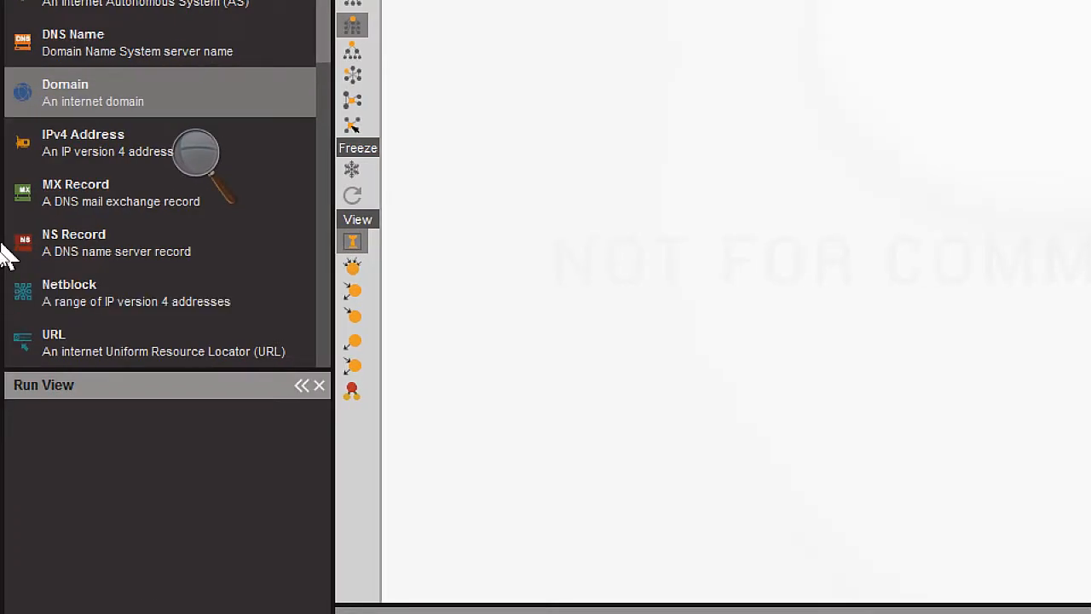
{"action": "left_click_drag", "start_coordinate": [77, 93], "coordinate": [576, 98]}
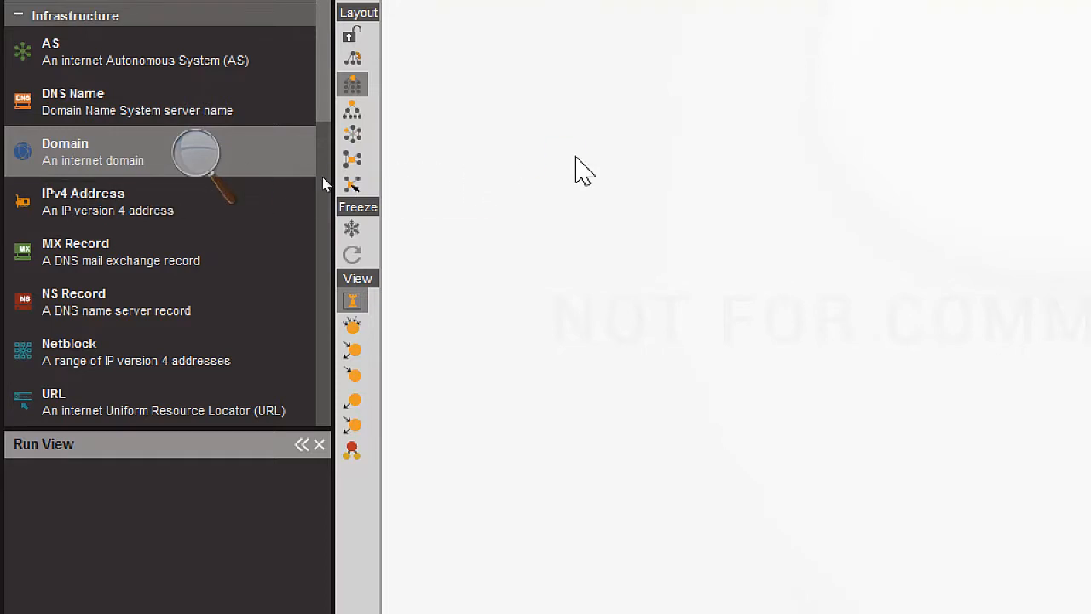
{"action": "left_click_drag", "start_coordinate": [576, 159], "coordinate": [810, 159]}
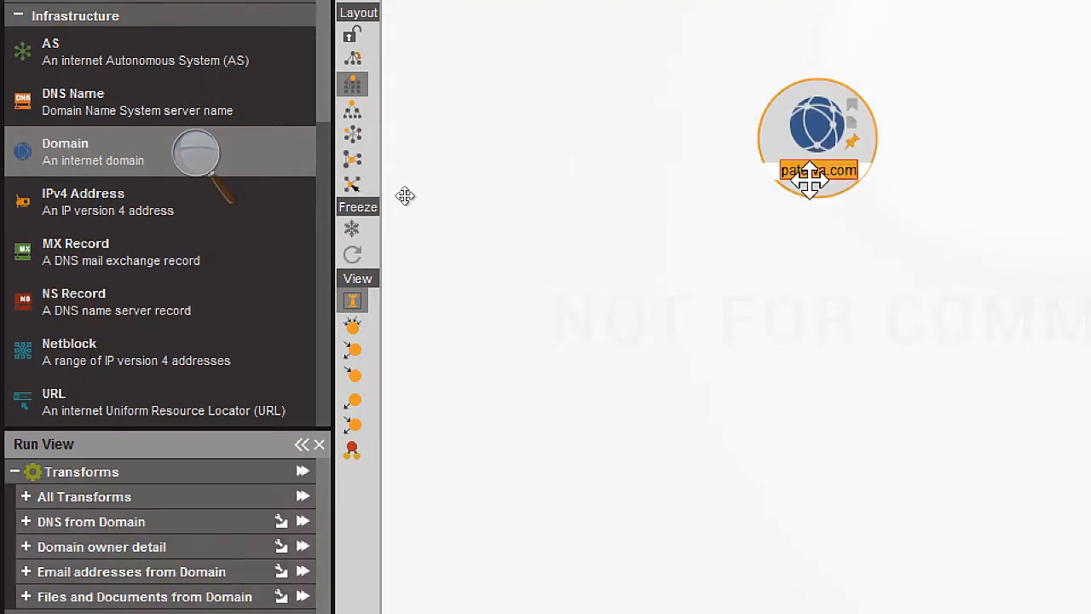
{"action": "type", "text": "microsoft"}
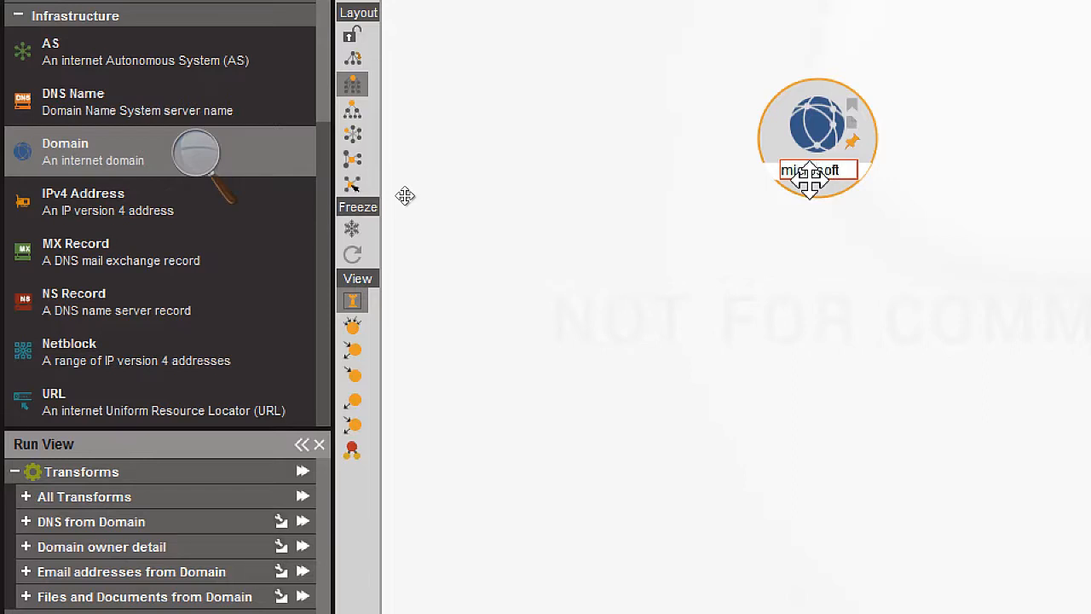
{"action": "type", "text": ".com"}
{"action": "key", "text": "Return"}
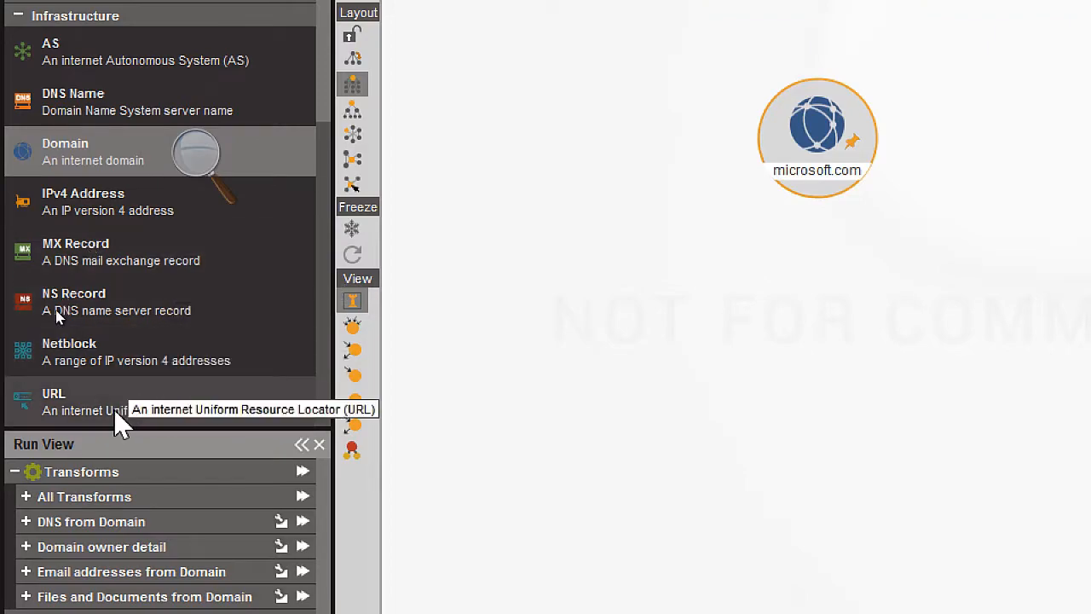
- Review the transforms and machines available for the microsoft.com domain
{"action": "scroll", "coordinate": [102, 332], "scroll_direction": "down", "scroll_amount": 1}
{"action": "scroll", "coordinate": [102, 340], "scroll_direction": "down", "scroll_amount": 2}
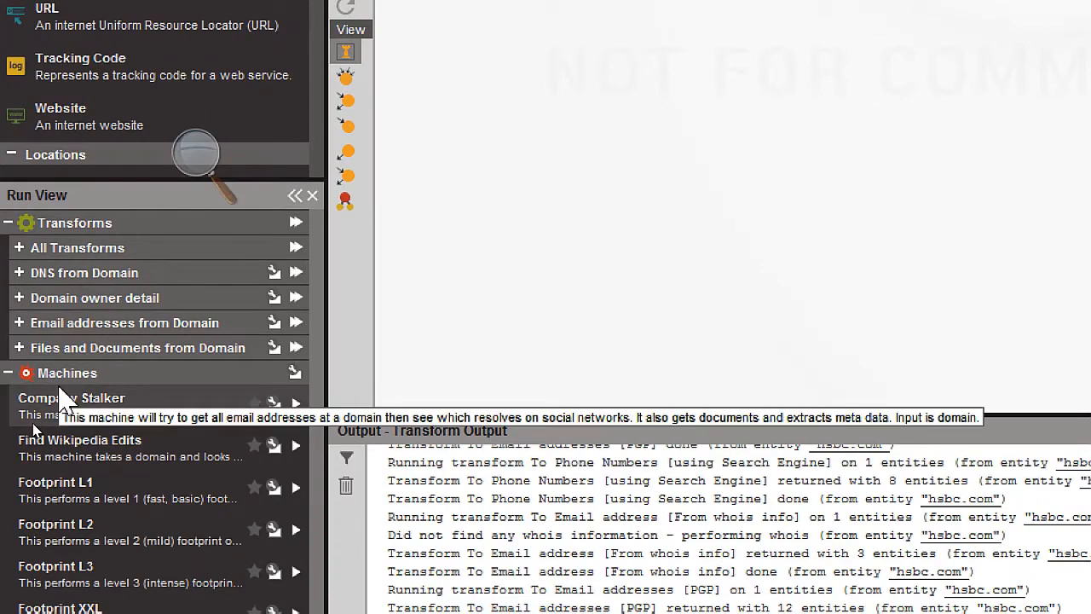
{"action": "scroll", "coordinate": [61, 392], "scroll_direction": "down", "scroll_amount": 1}
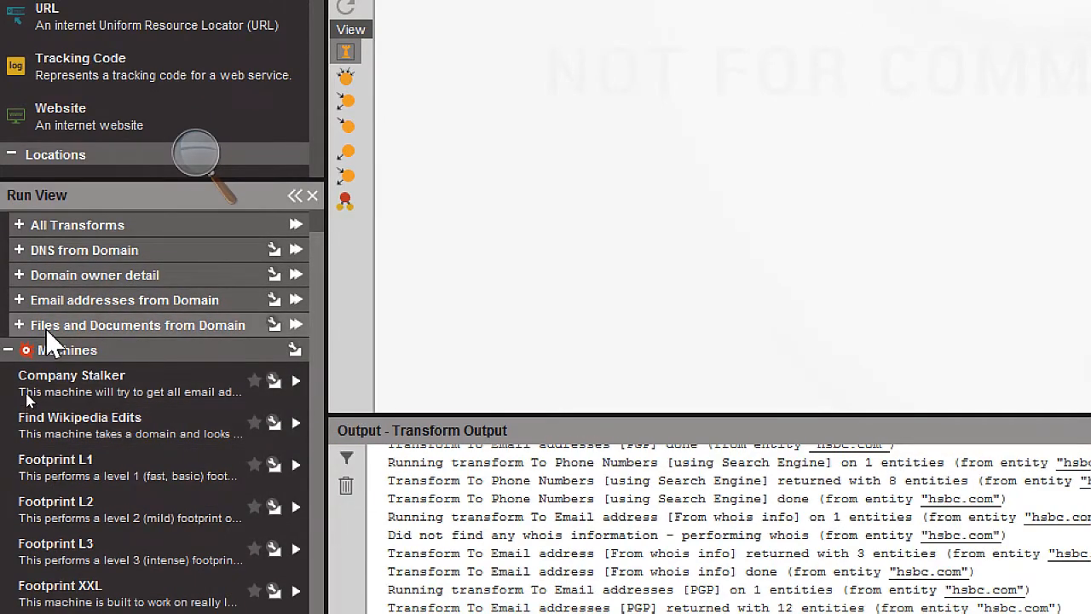
{"action": "scroll", "coordinate": [26, 243], "scroll_direction": "up", "scroll_amount": 1}
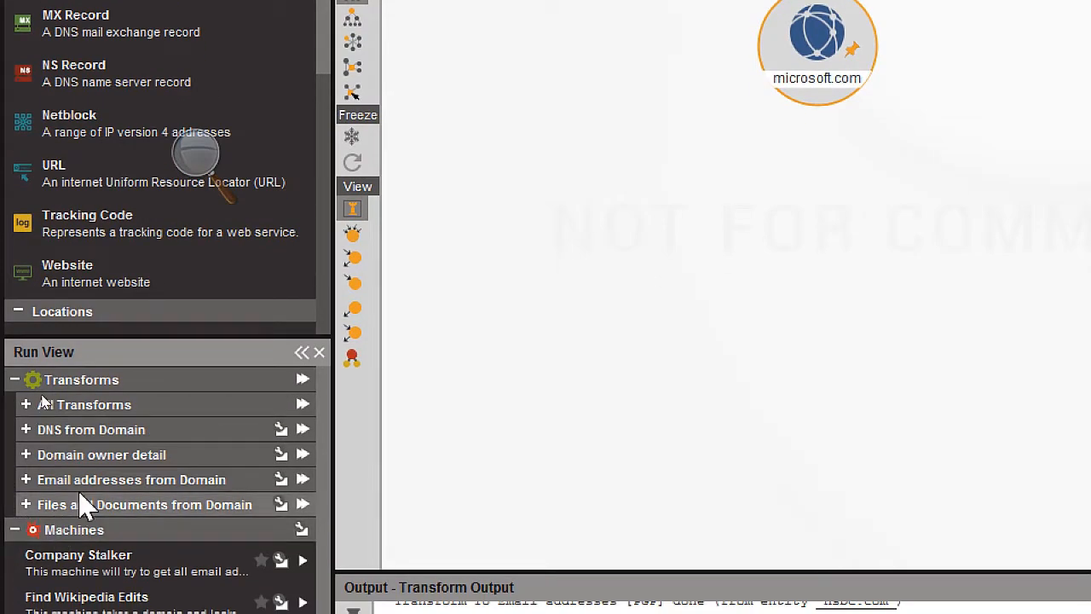
{"action": "scroll", "coordinate": [120, 498], "scroll_direction": "down", "scroll_amount": 1}
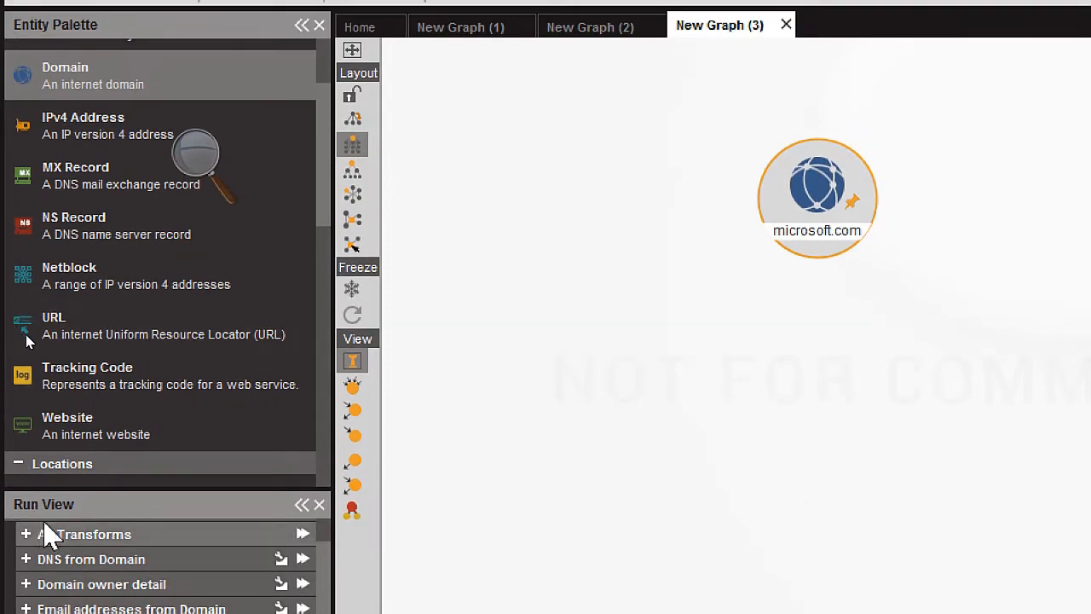
- Collapse the Locations entity group and add a Person entity named "bill gates" beside the microsoft.com domain
{"action": "left_click", "coordinate": [18, 463]}
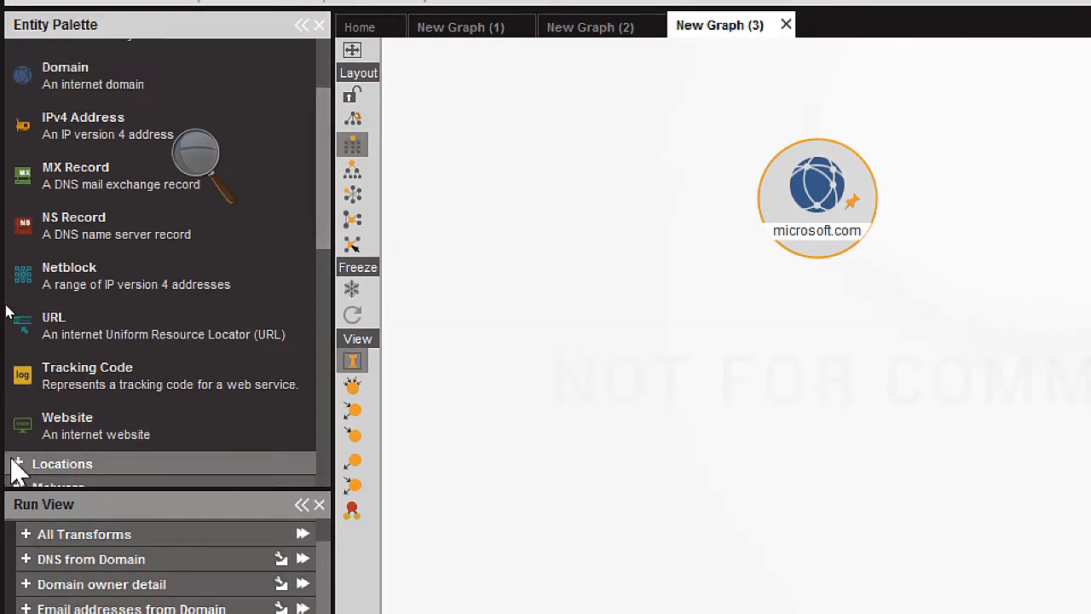
{"action": "left_click", "coordinate": [18, 467]}
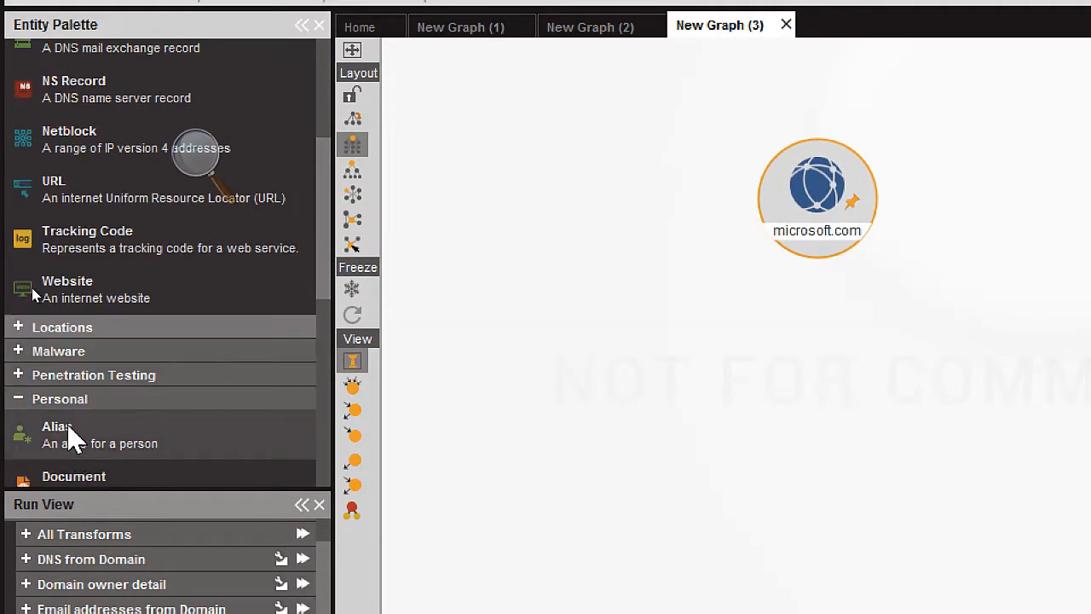
{"action": "scroll", "coordinate": [73, 434], "scroll_direction": "down", "scroll_amount": 3}
{"action": "scroll", "coordinate": [65, 457], "scroll_direction": "down", "scroll_amount": 1}
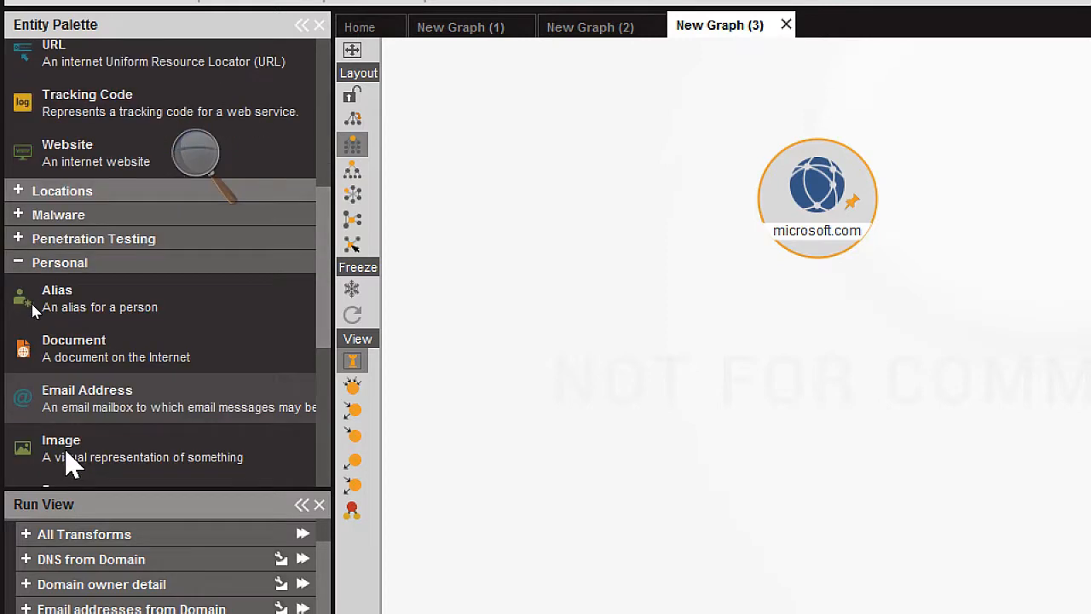
{"action": "scroll", "coordinate": [68, 468], "scroll_direction": "down", "scroll_amount": 2}
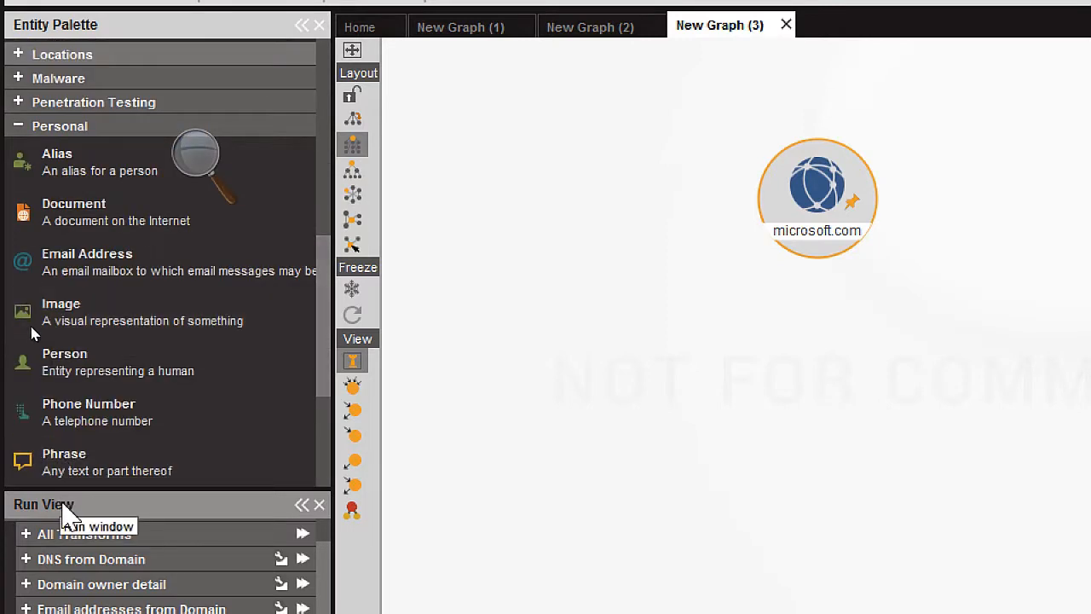
{"action": "left_click_drag", "start_coordinate": [77, 360], "coordinate": [506, 187]}
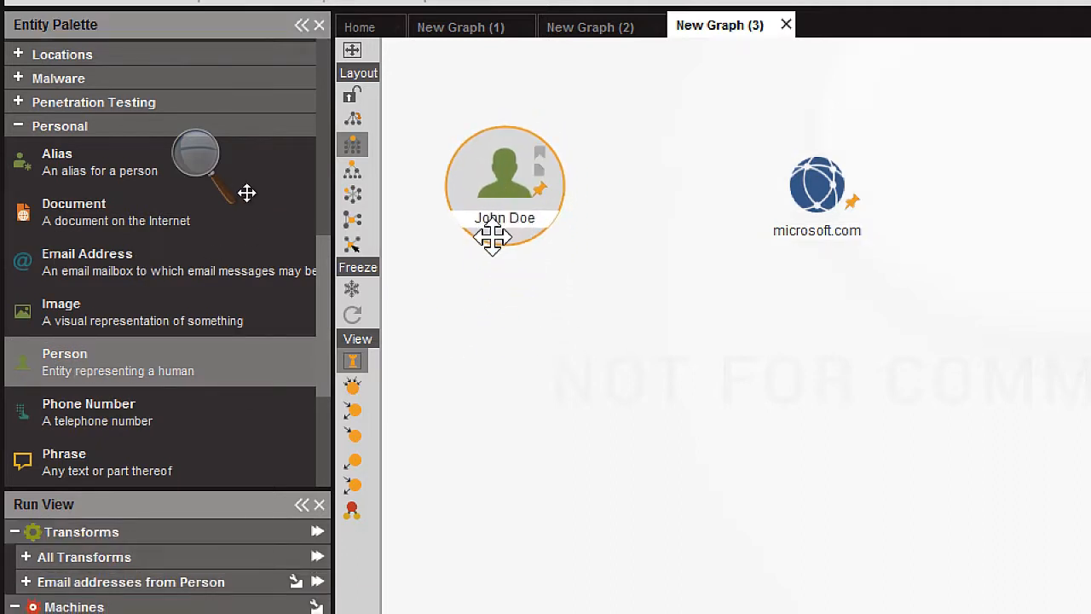
{"action": "double_click", "coordinate": [495, 219]}
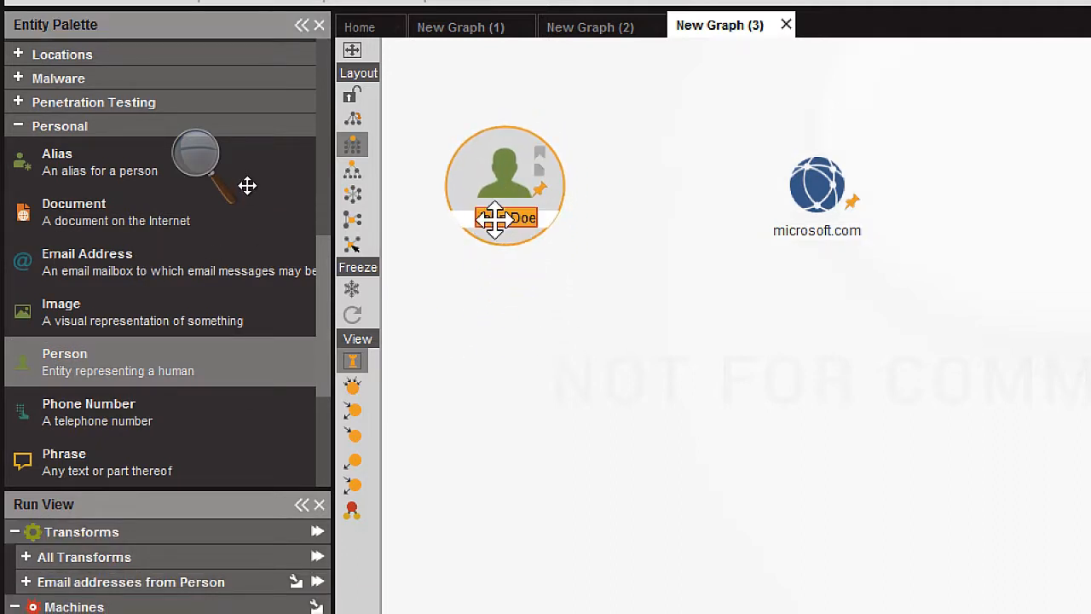
{"action": "key", "text": "BackSpace"}
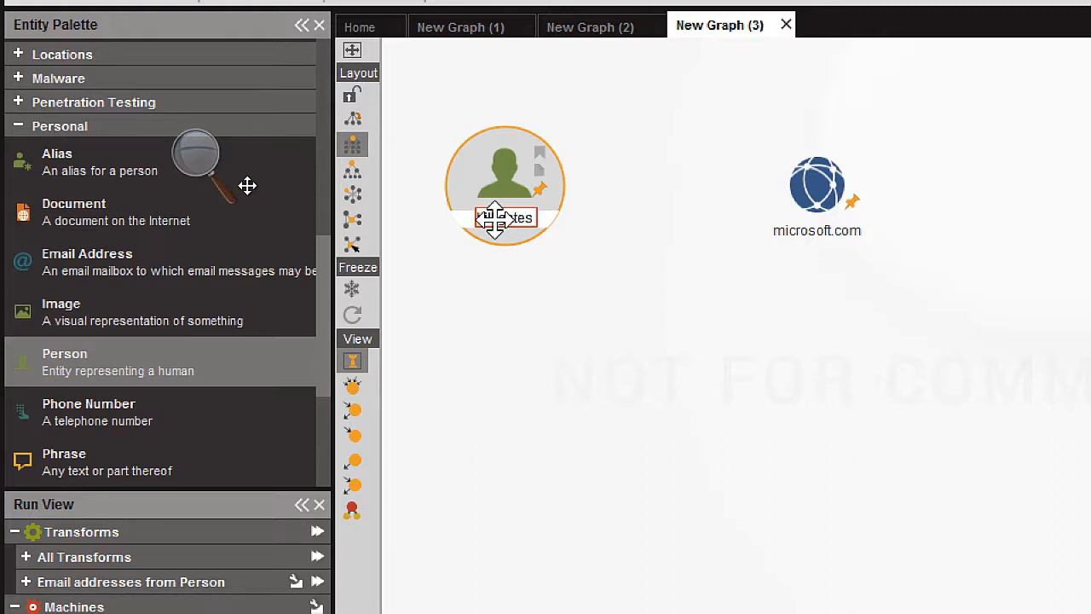
{"action": "left_click", "coordinate": [637, 468]}
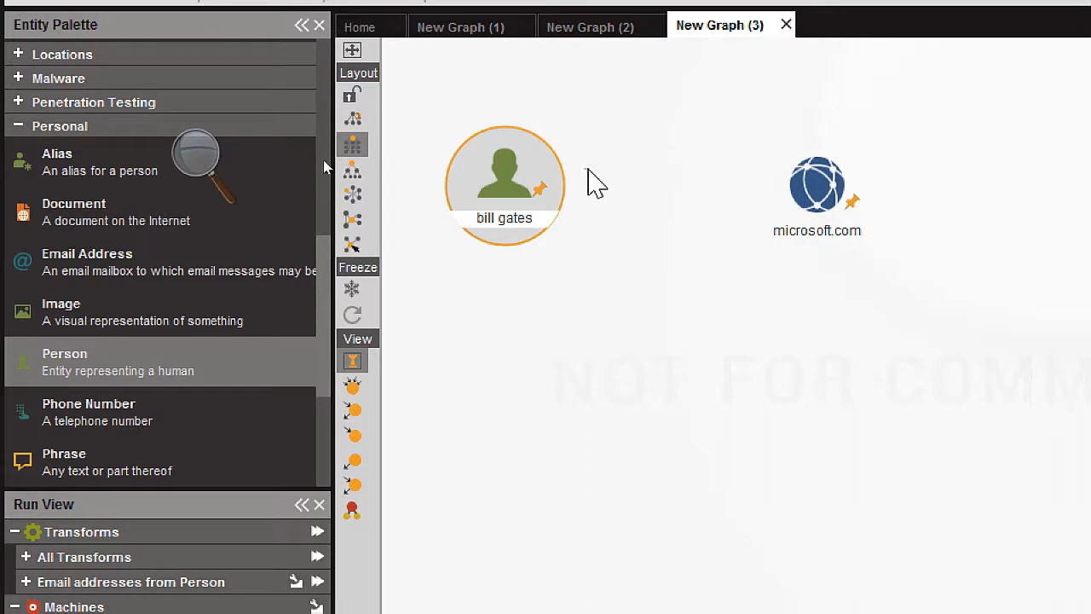
- Link the bill gates person entity to the microsoft.com domain, keeping the default link properties
{"action": "left_click_drag", "start_coordinate": [588, 169], "coordinate": [774, 180]}
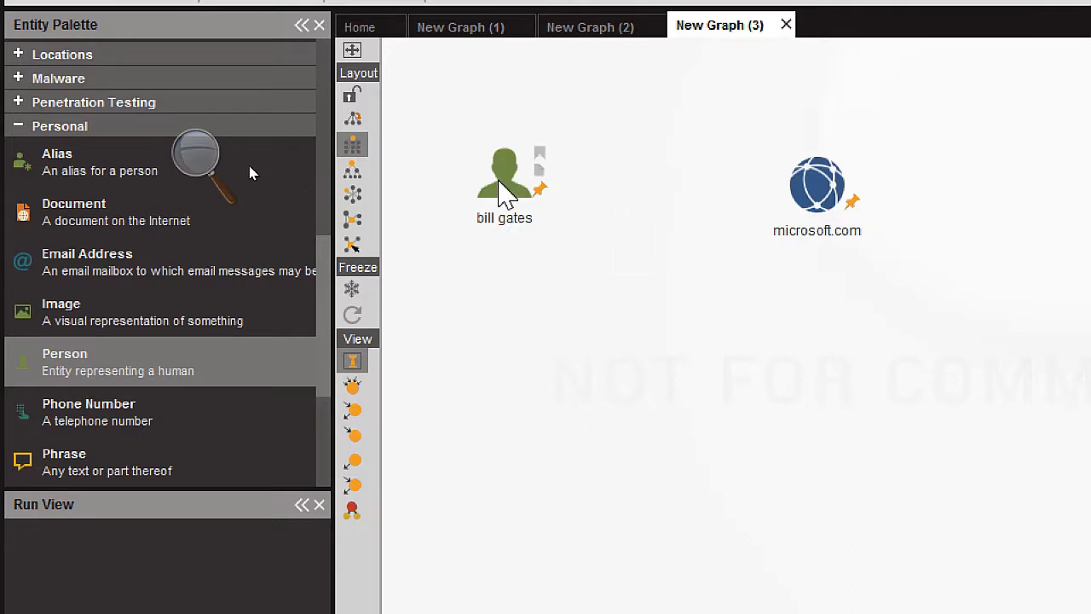
{"action": "left_click", "coordinate": [506, 191]}
{"action": "left_click", "coordinate": [631, 212]}
{"action": "left_click_drag", "start_coordinate": [585, 198], "coordinate": [810, 189]}
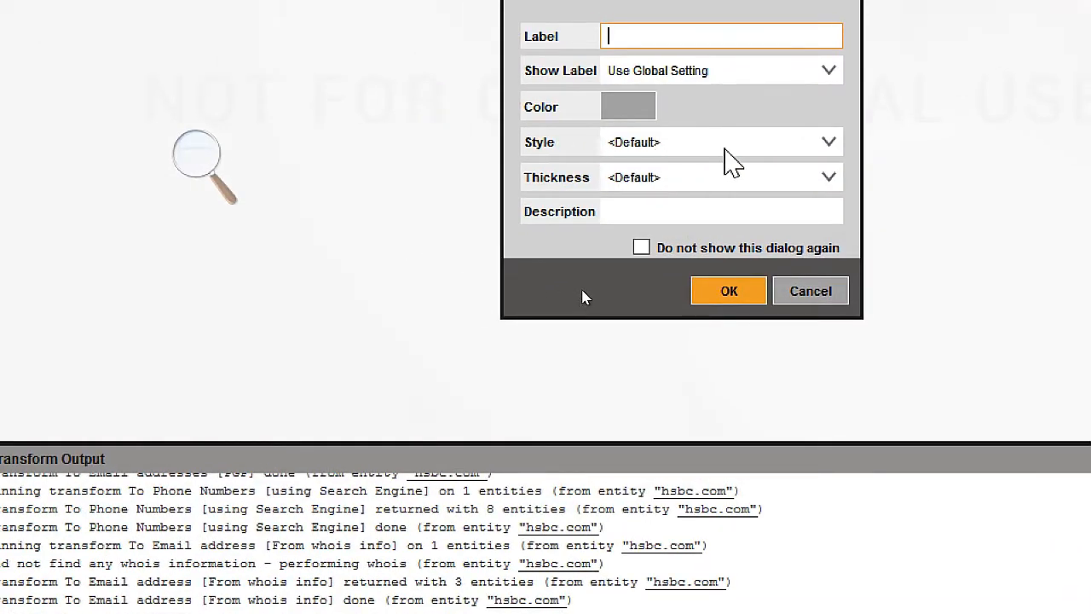
{"action": "left_click", "coordinate": [712, 291]}
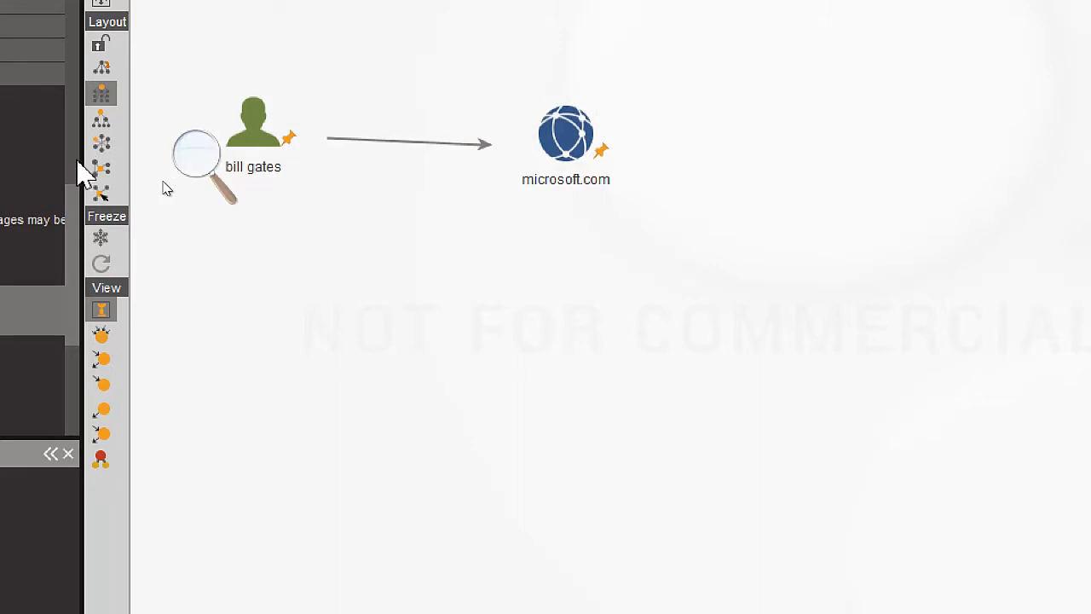
- Select the bill gates entity, view its available transforms and inspect the linked graph
{"action": "right_click", "coordinate": [249, 152]}
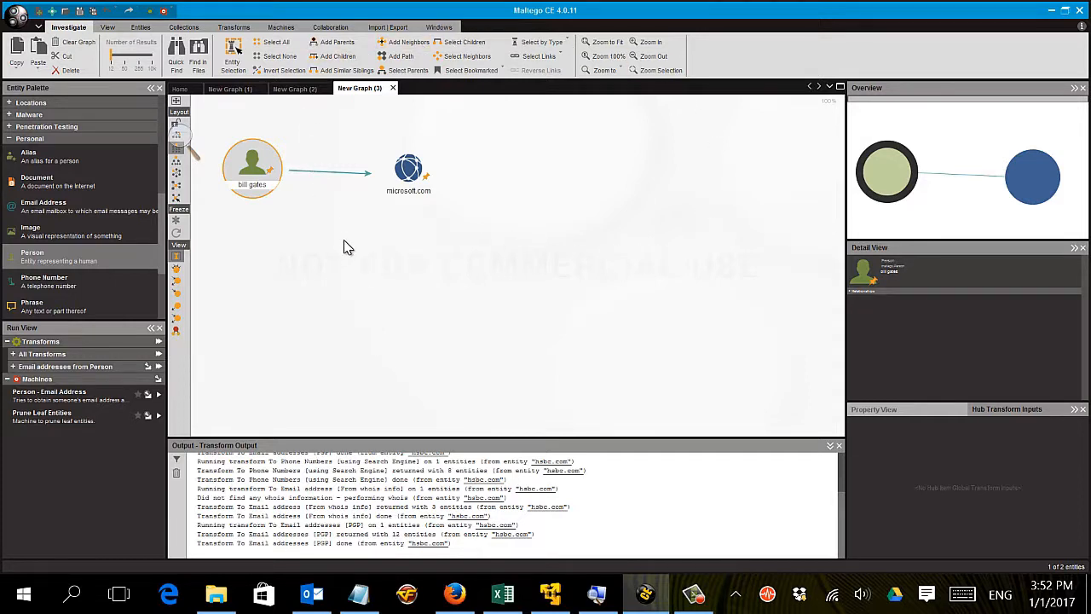
{"action": "scroll", "coordinate": [344, 246], "scroll_direction": "up", "scroll_amount": 2}
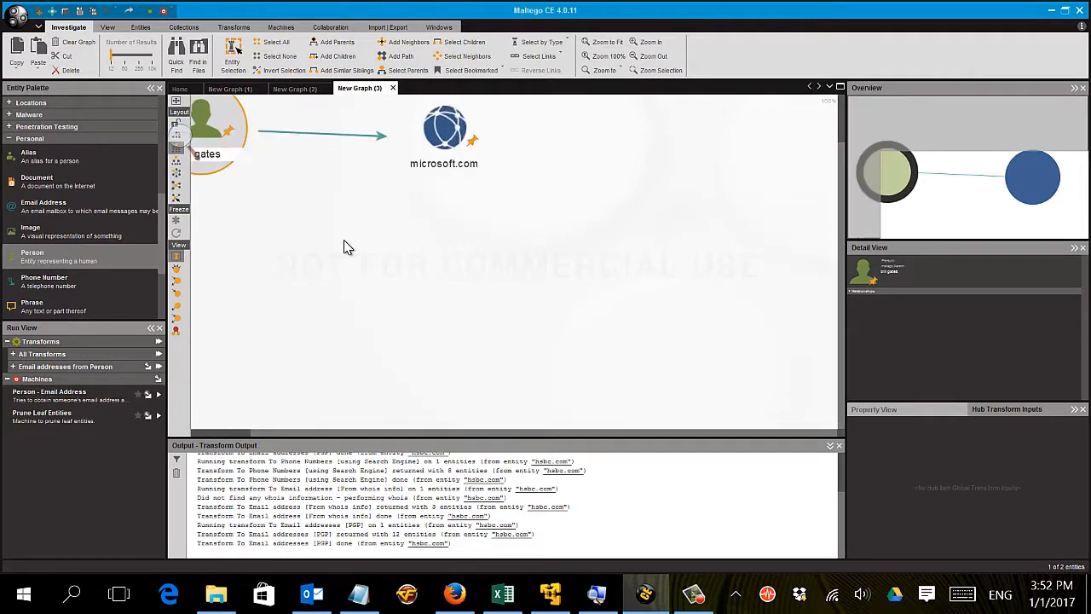
{"action": "scroll", "coordinate": [343, 246], "scroll_direction": "up", "scroll_amount": 3}
{"action": "scroll", "coordinate": [344, 246], "scroll_direction": "down", "scroll_amount": 4}
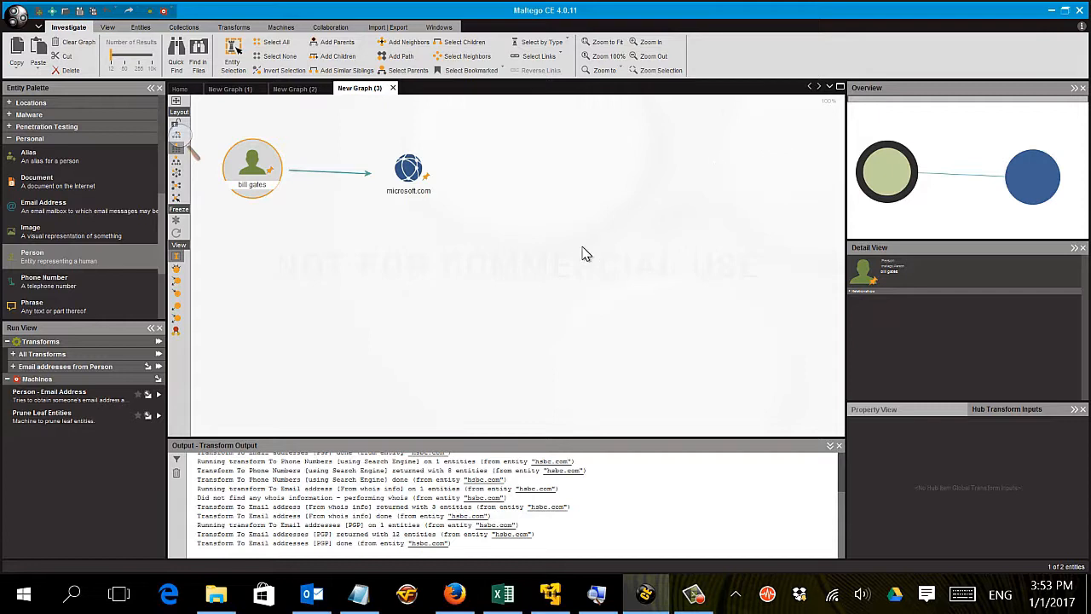
{"action": "left_click_drag", "start_coordinate": [585, 248], "coordinate": [685, 279]}
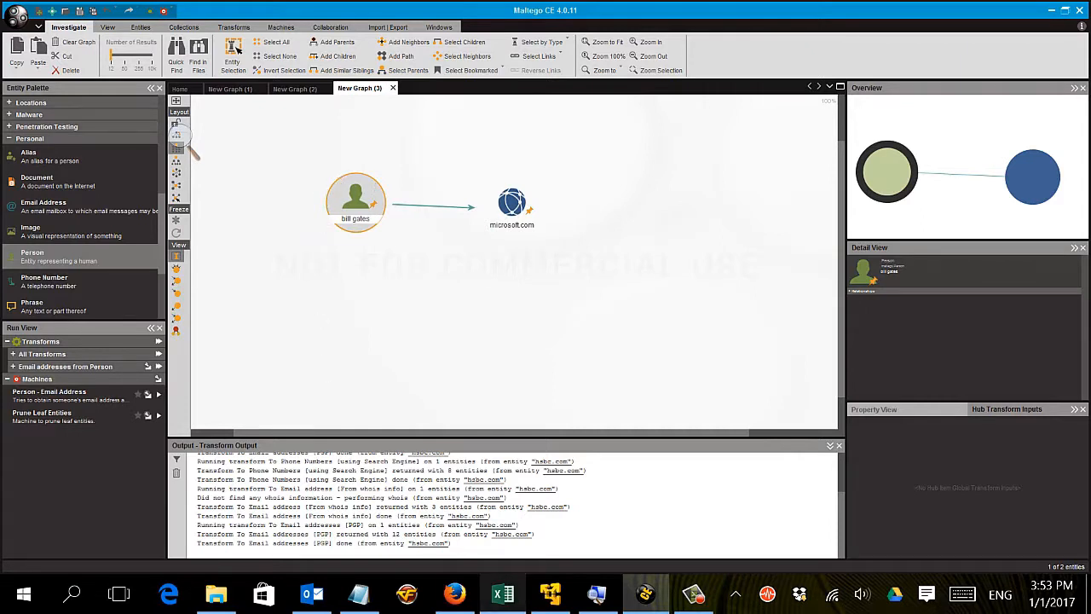
{"action": "left_click", "coordinate": [693, 597]}
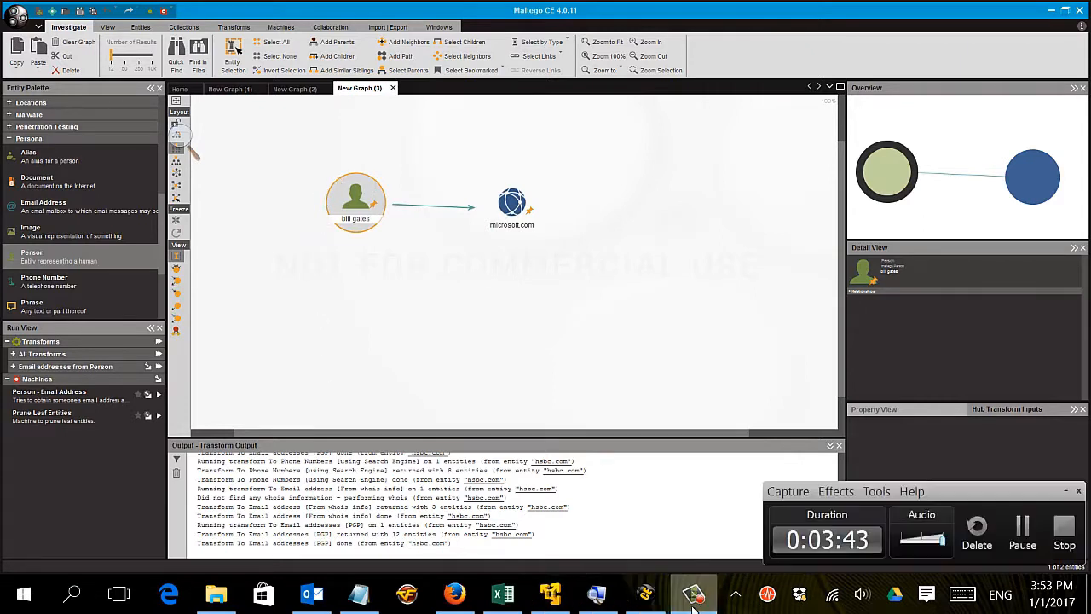
{"action": "left_click", "coordinate": [1062, 530]}
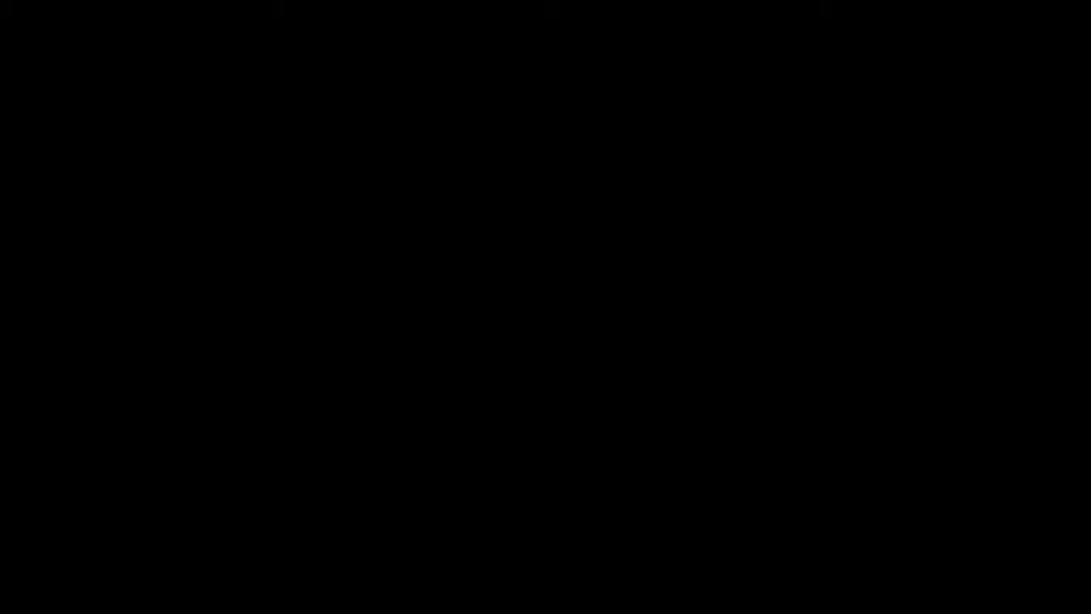